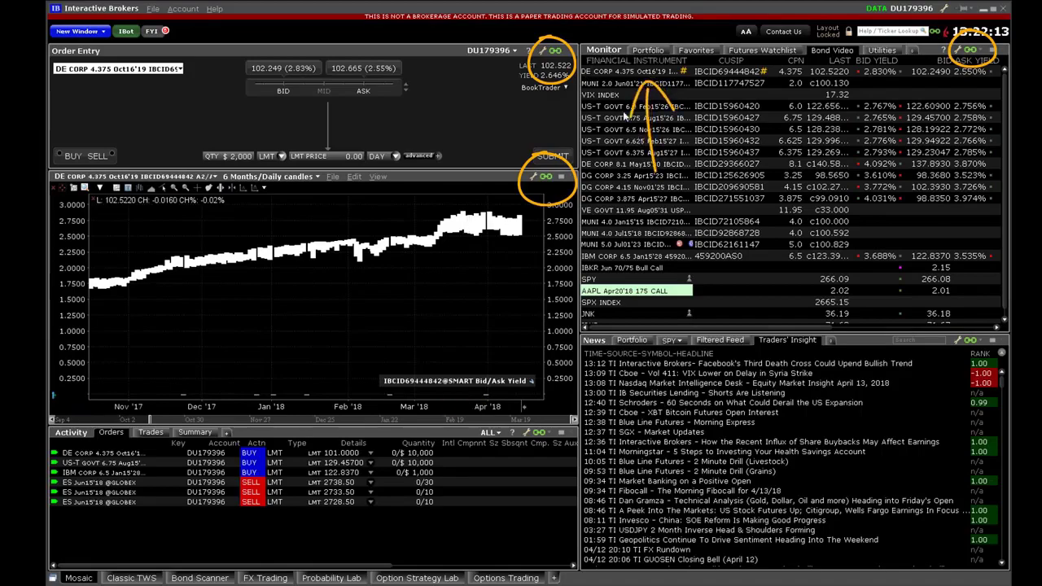
Flip through the two US Treasuries, then load the DE CORP 4.375 Oct16'19 bond into Order Entry and chart.
click(614, 107)
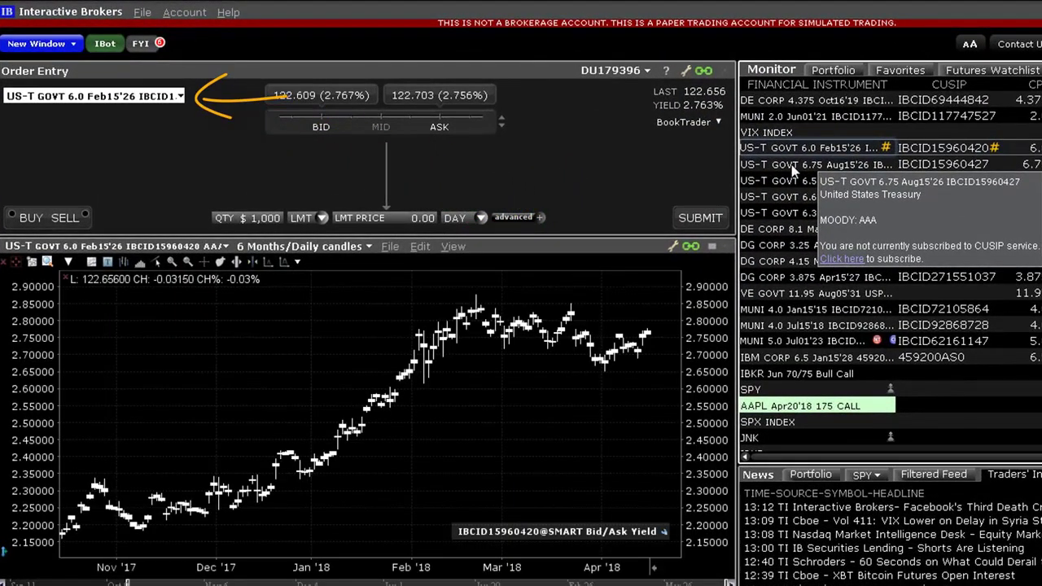
click(791, 164)
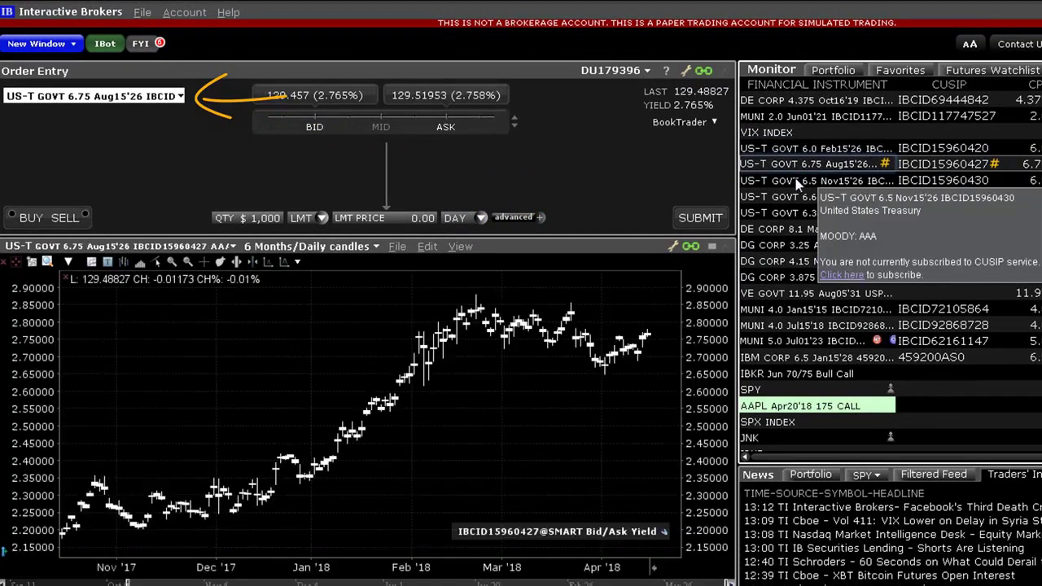
click(801, 99)
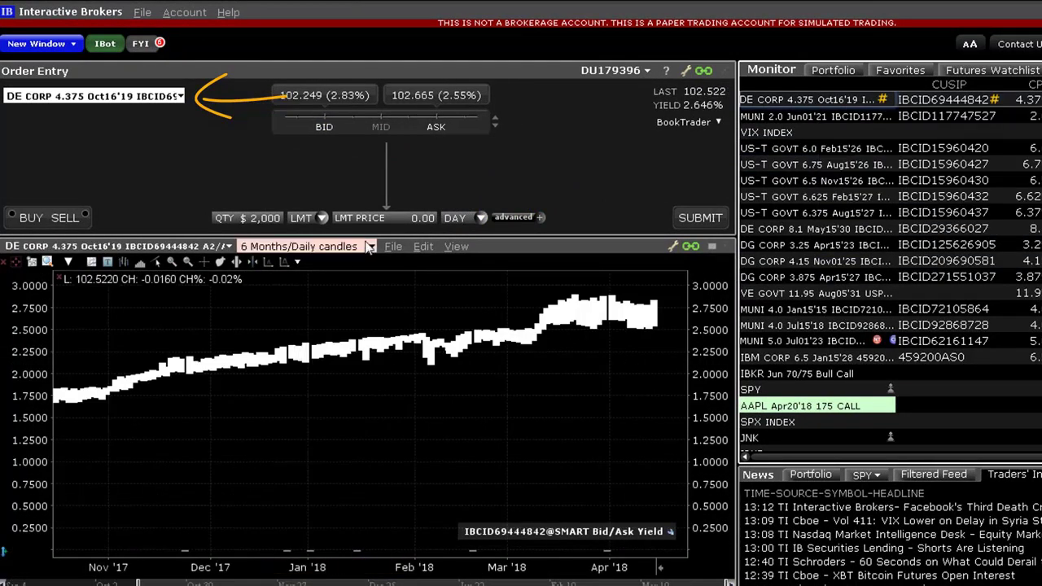
Set the DE CORP chart to a 6 Months line plotting Bid/Ask Yield.
click(18, 261)
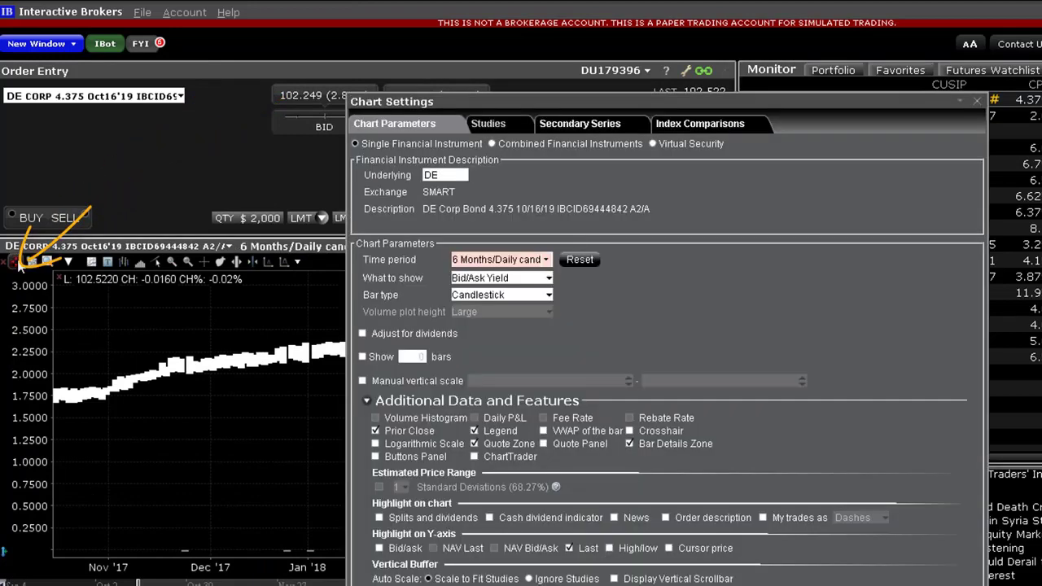
click(546, 260)
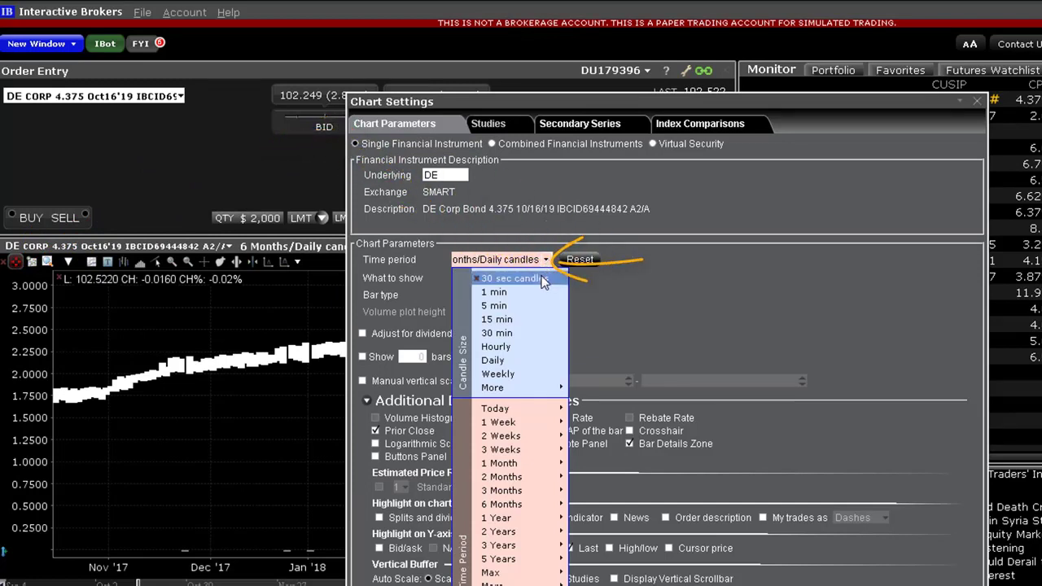
mouse_move(521, 504)
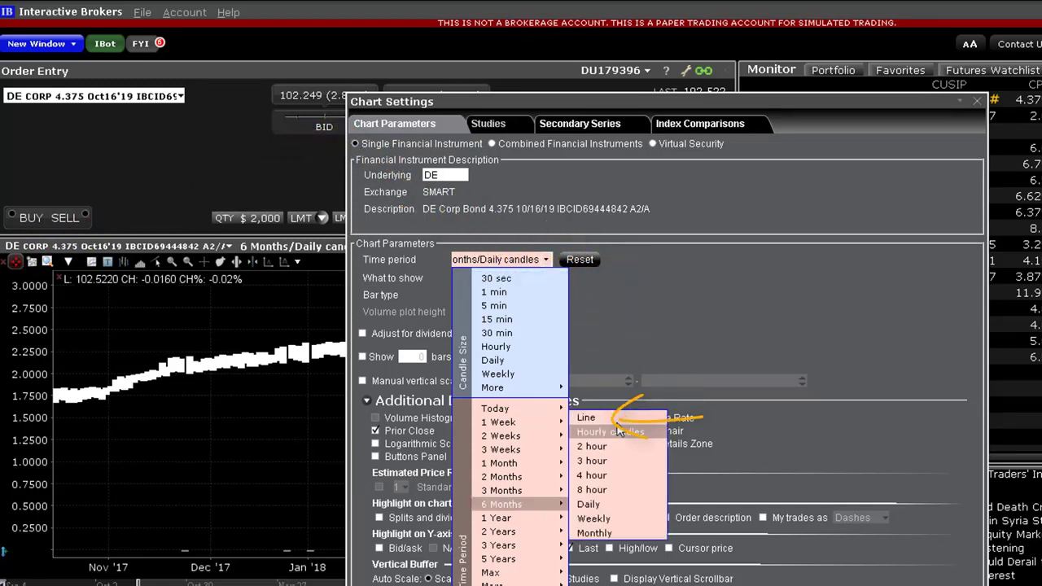
click(587, 418)
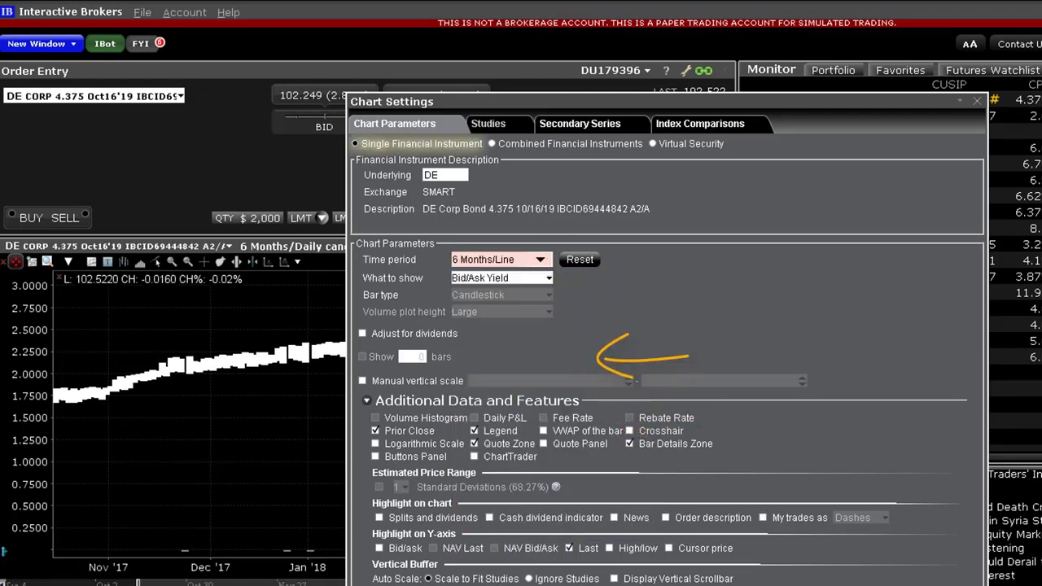
click(550, 278)
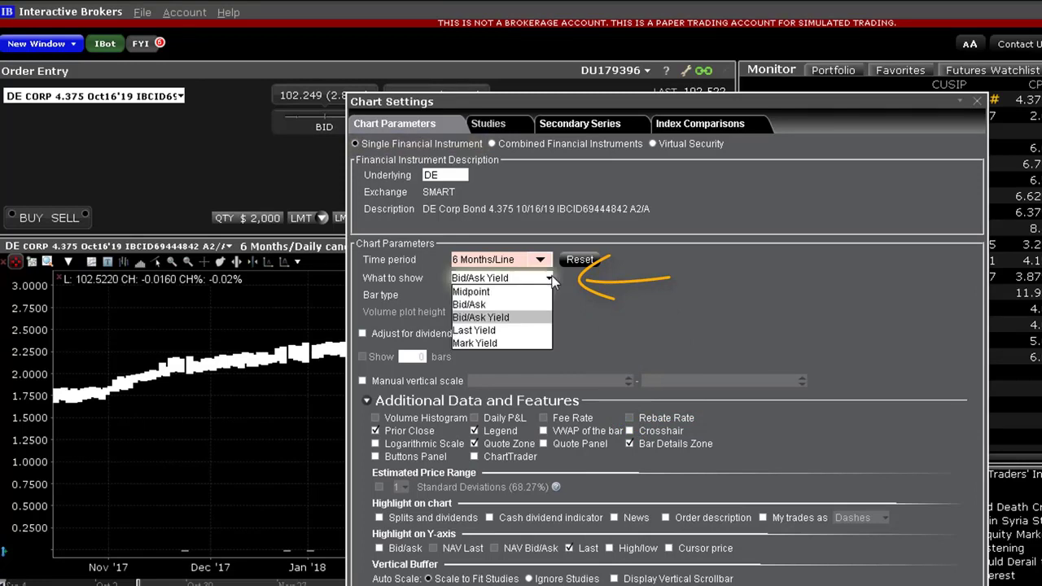
click(521, 317)
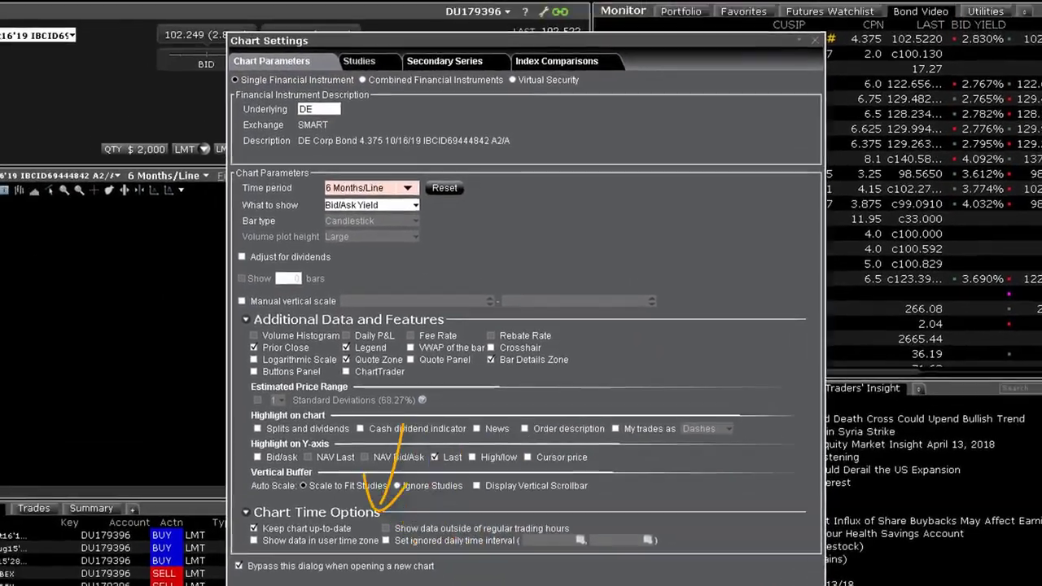
click(397, 550)
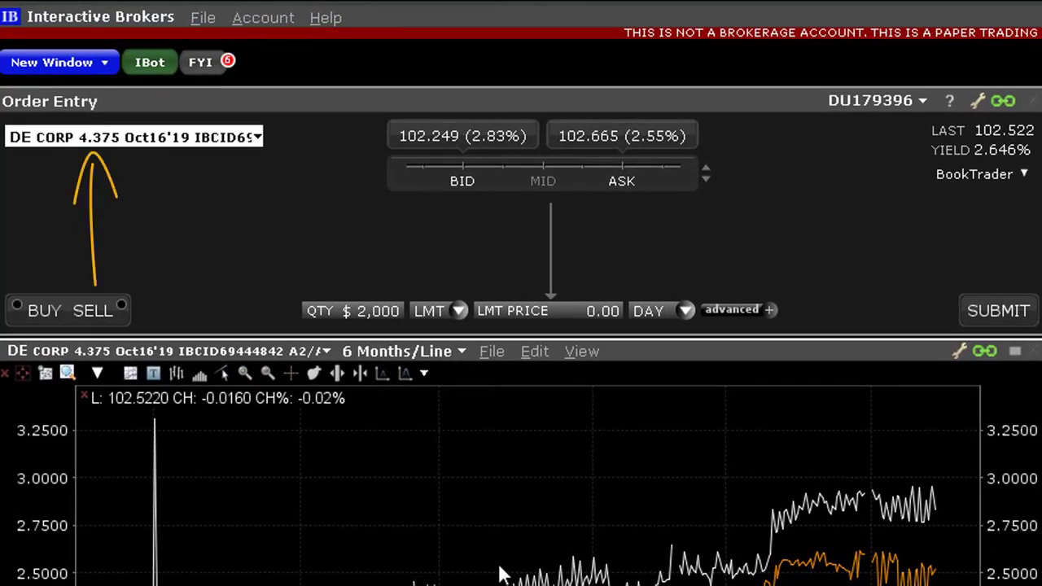
Pick IBM CORP 6.5 Jan15'28 from the Order Entry recent-instruments list.
click(259, 138)
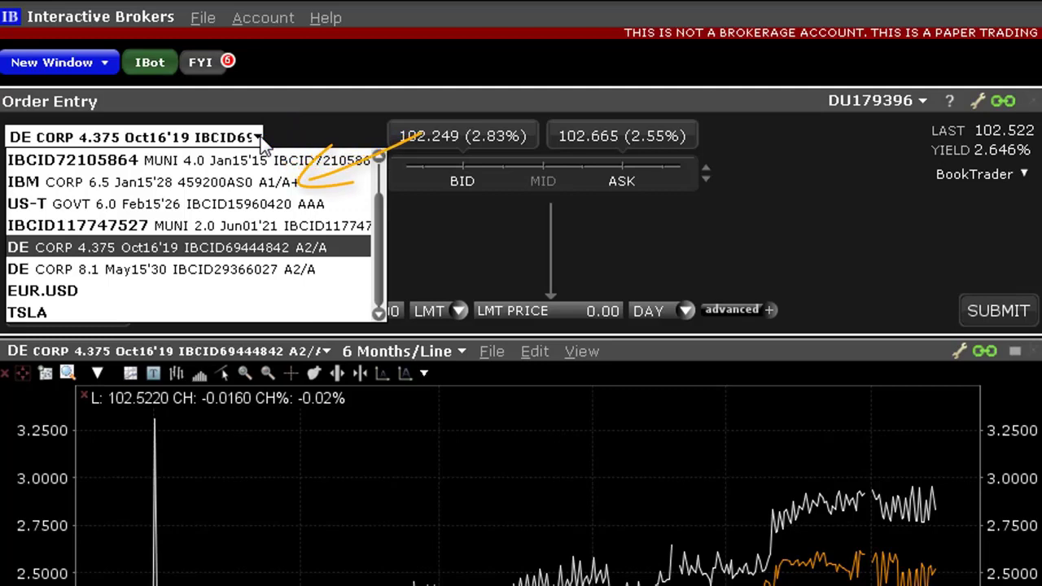
click(262, 184)
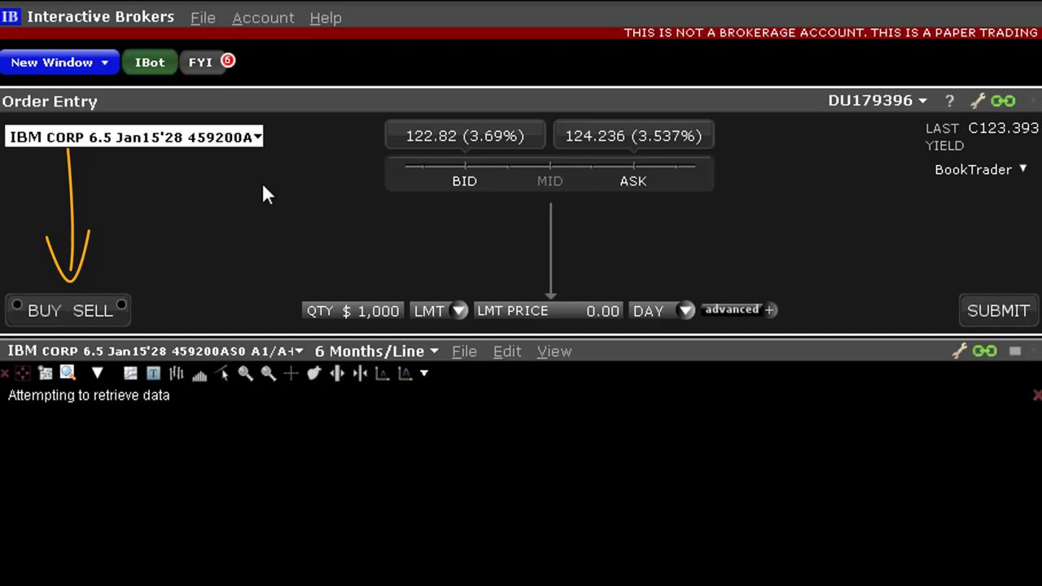
Toggle the IBM CORP order side to SELL and back to BUY.
click(45, 312)
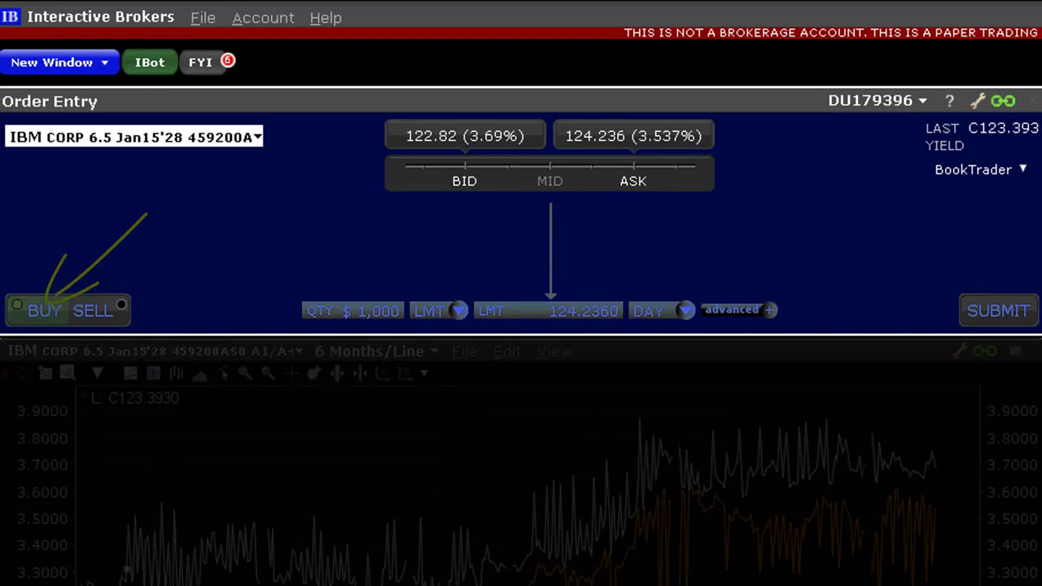
click(109, 312)
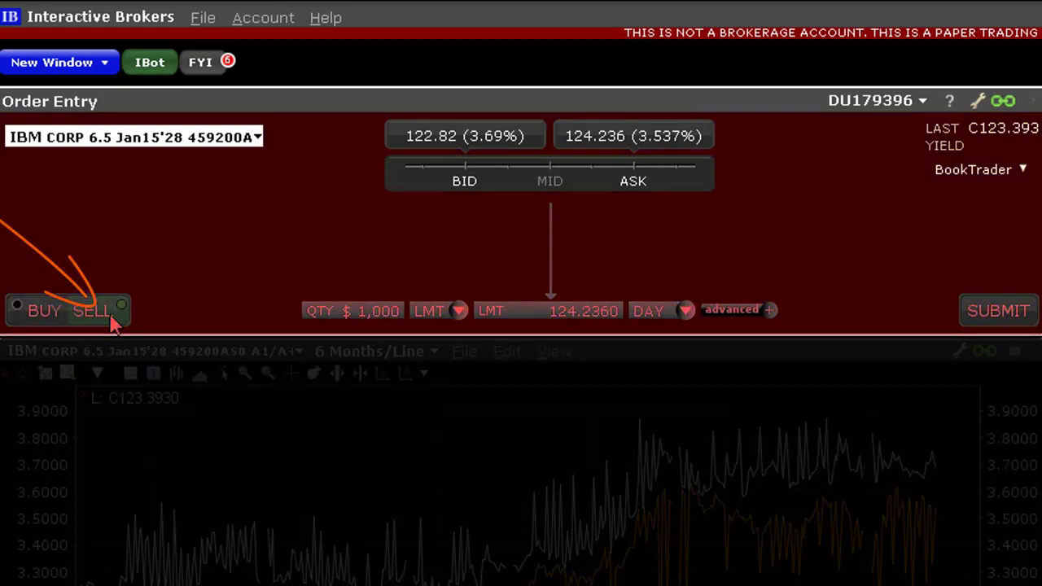
click(35, 314)
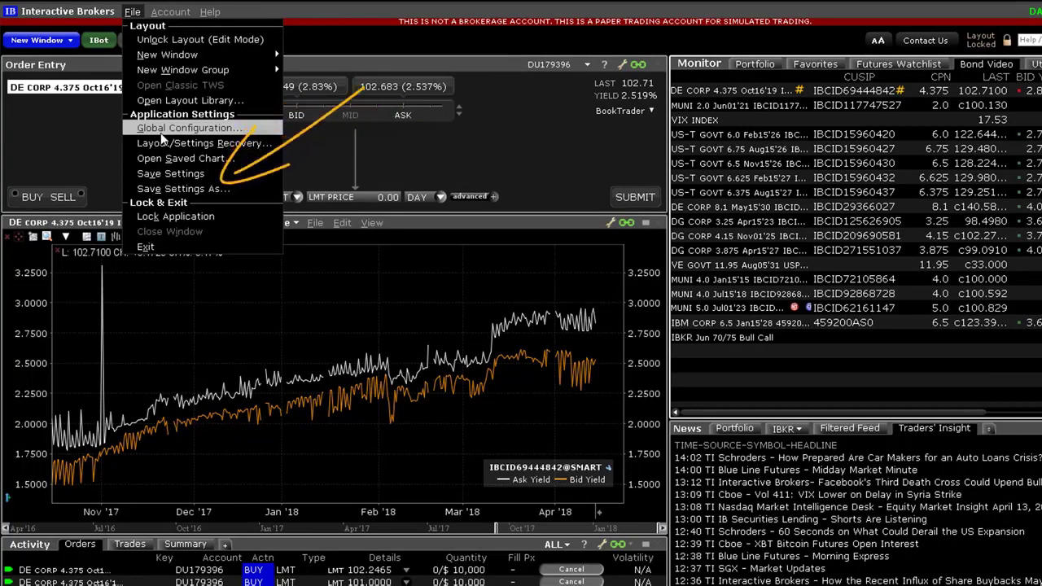
Bring up Global Configuration to review the Ticker Row display settings.
click(162, 132)
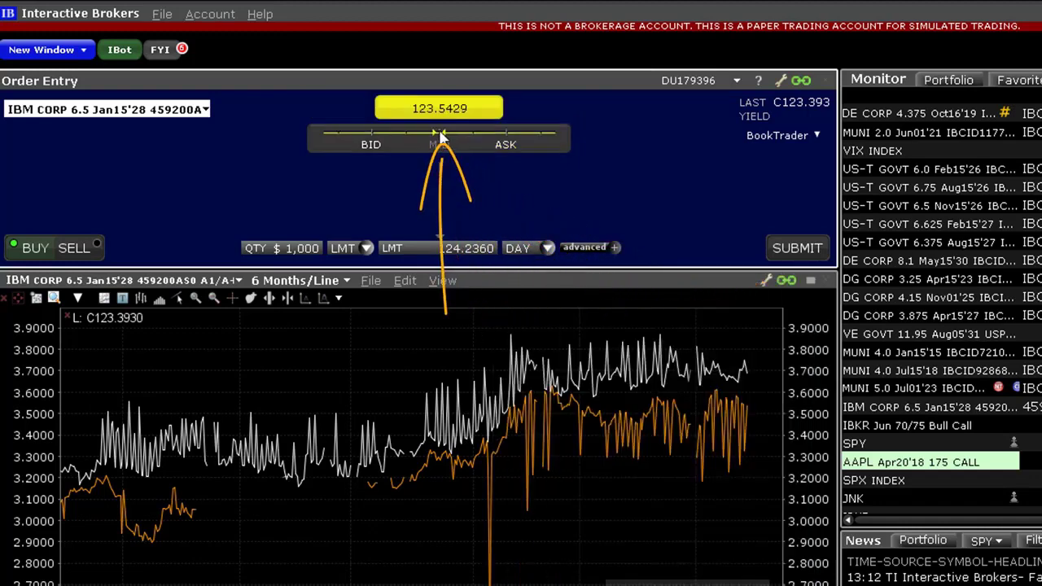
mouse_move(439, 135)
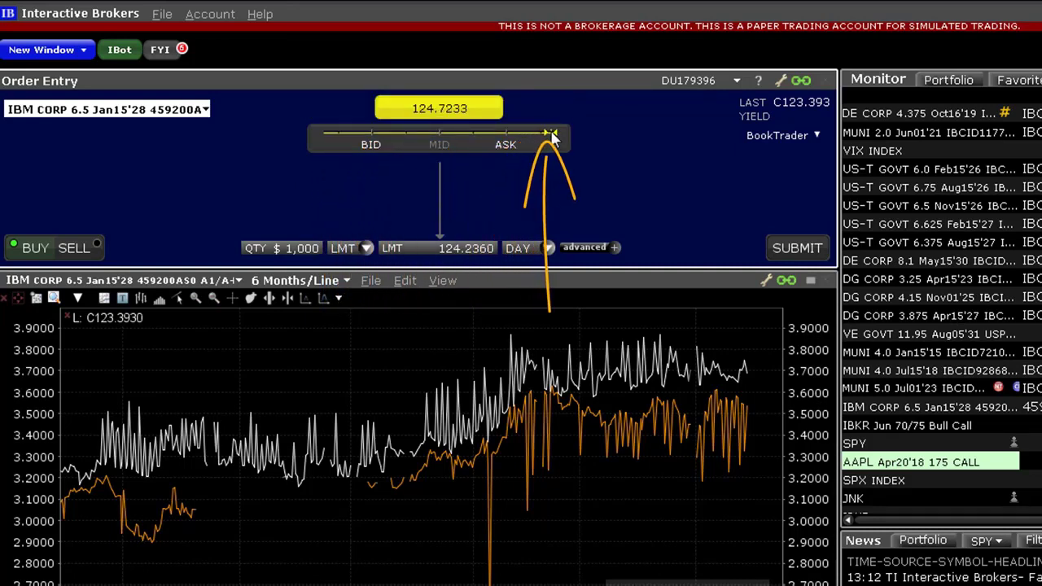
Set the IBM bond's limit price to the bid-ask midpoint (MID).
click(439, 140)
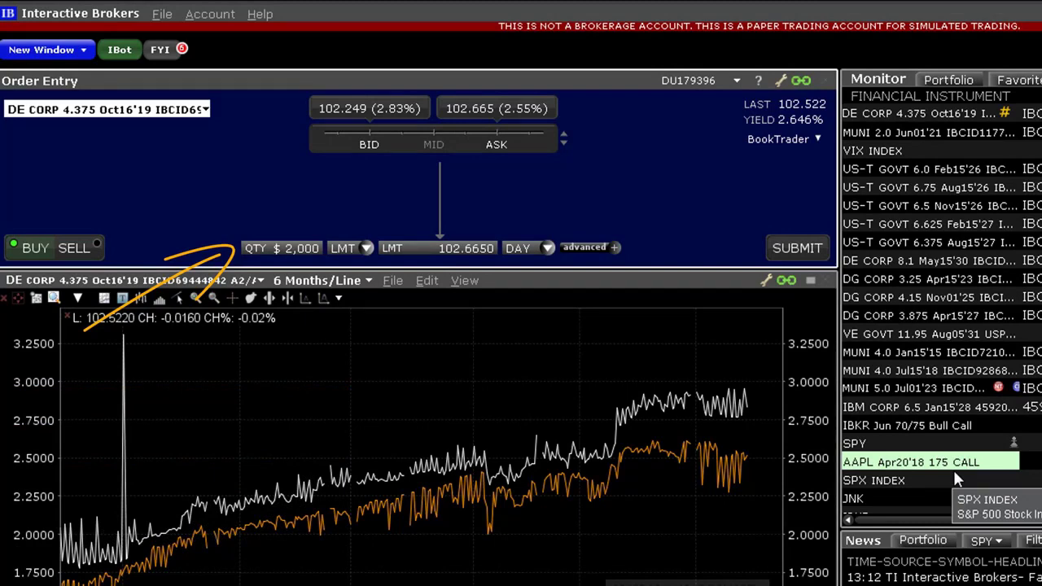
Keep the DE CORP order quantity at $2,000 via the QTY list.
click(280, 249)
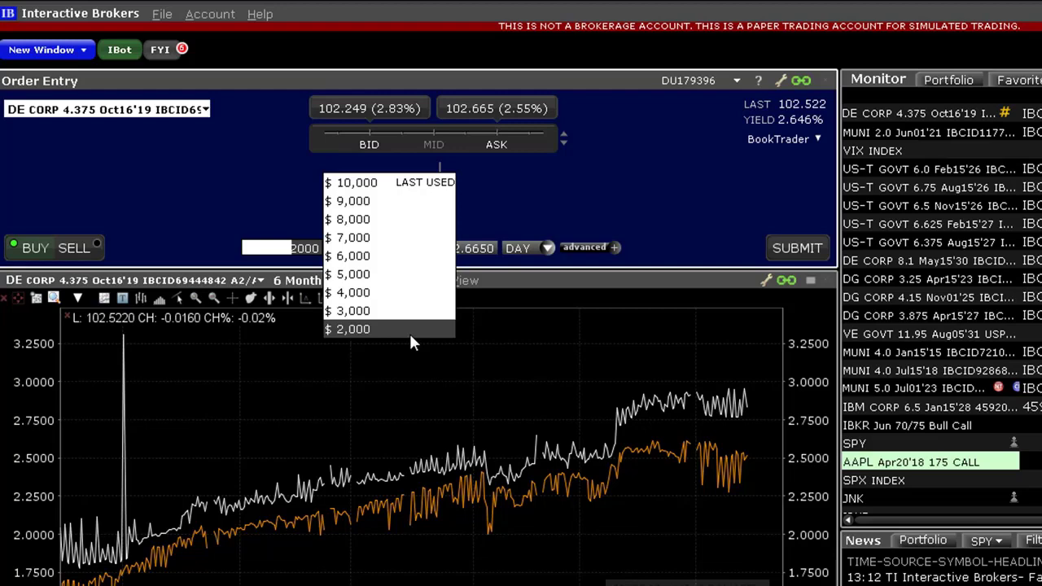
click(86, 50)
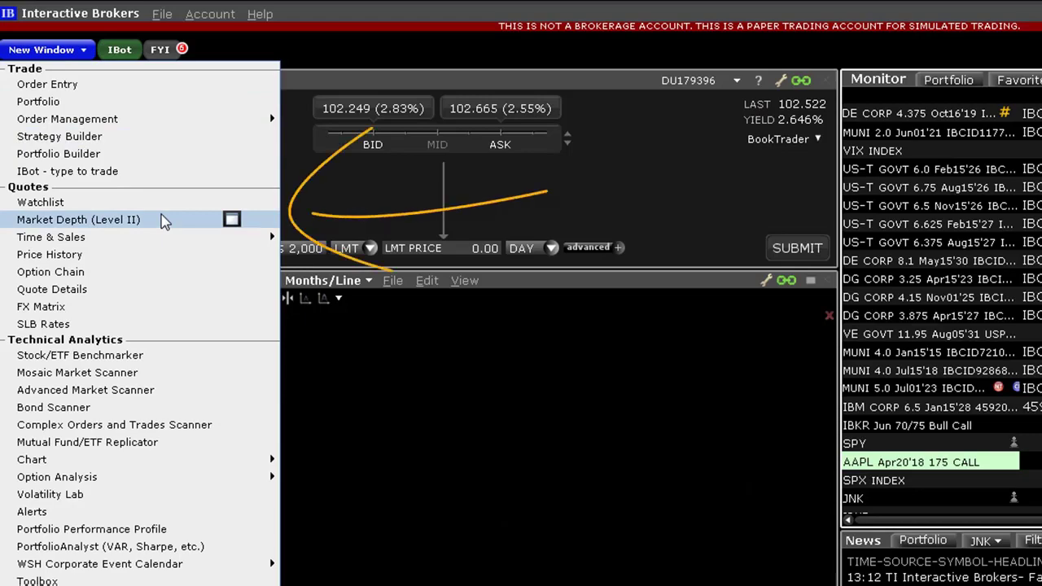
Open Market Depth, then make the DE CORP 8.1 May15'30 ticket a $1,000 sell at 137.8590.
click(162, 220)
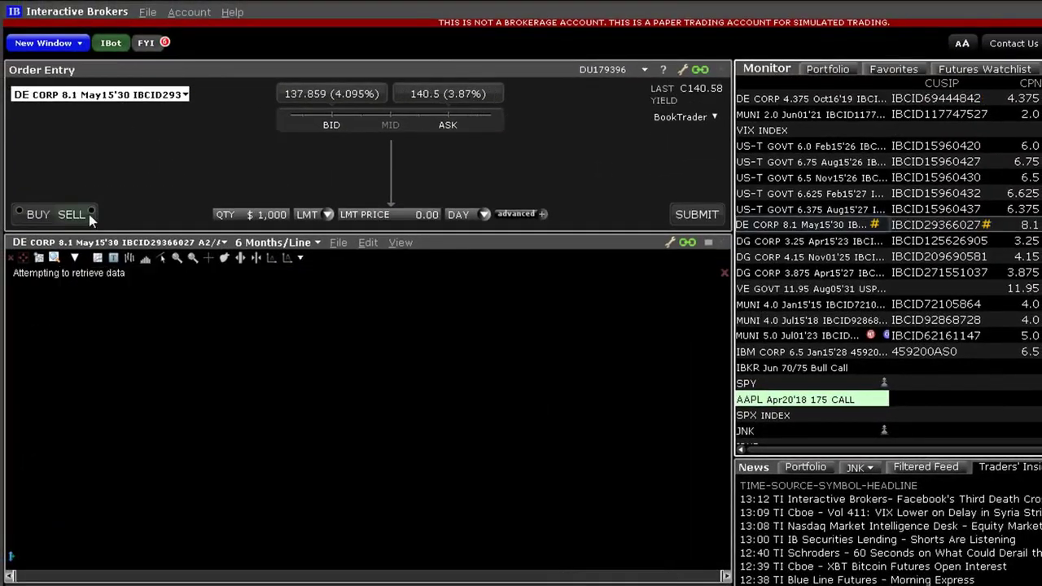
click(90, 216)
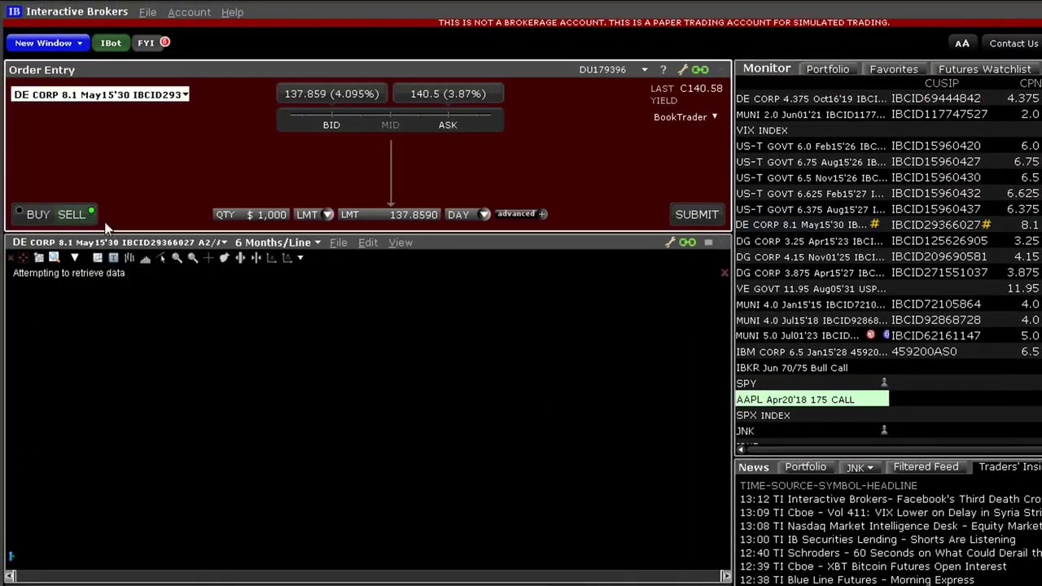
click(245, 214)
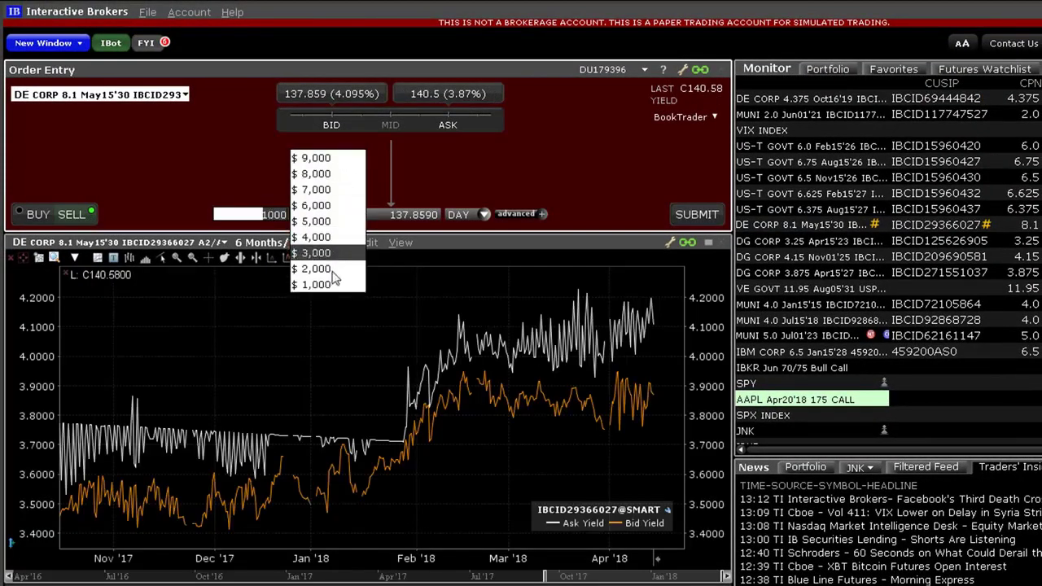
click(328, 284)
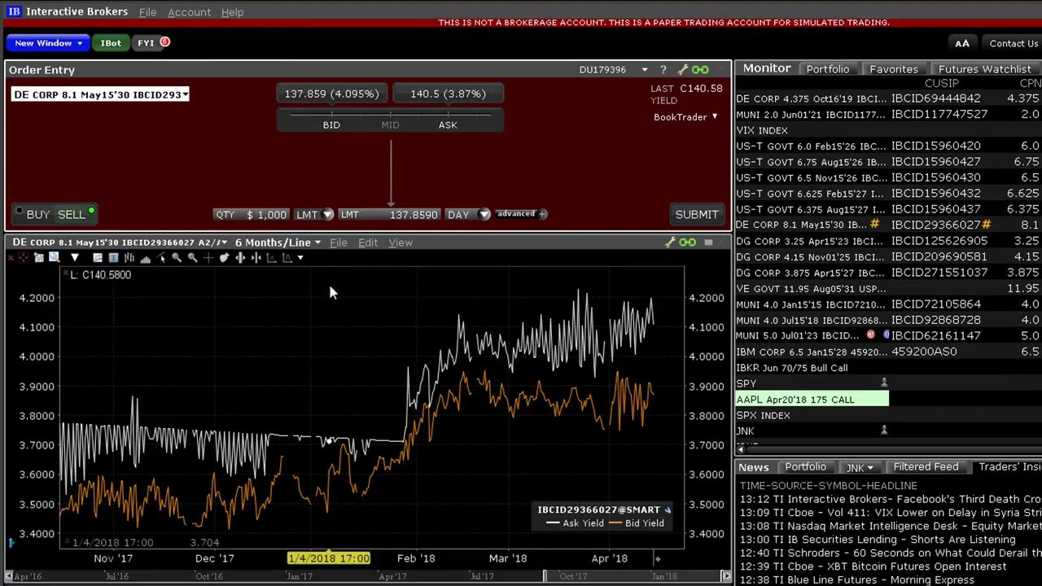
Submit the $1,000 sell, cancel it after rejection, and load DE CORP 4.375 Oct16'19 for buying.
click(697, 216)
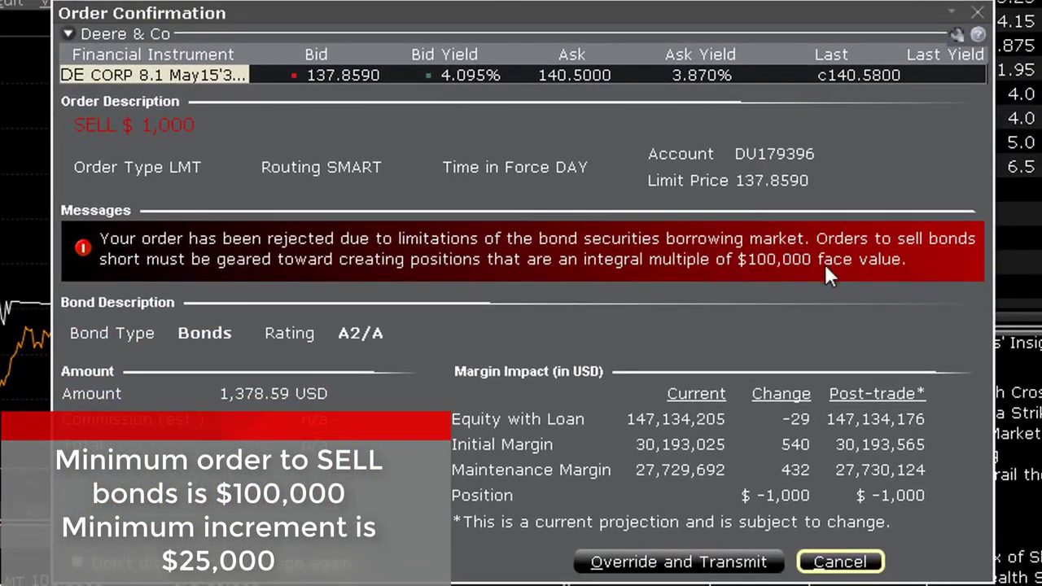
click(838, 561)
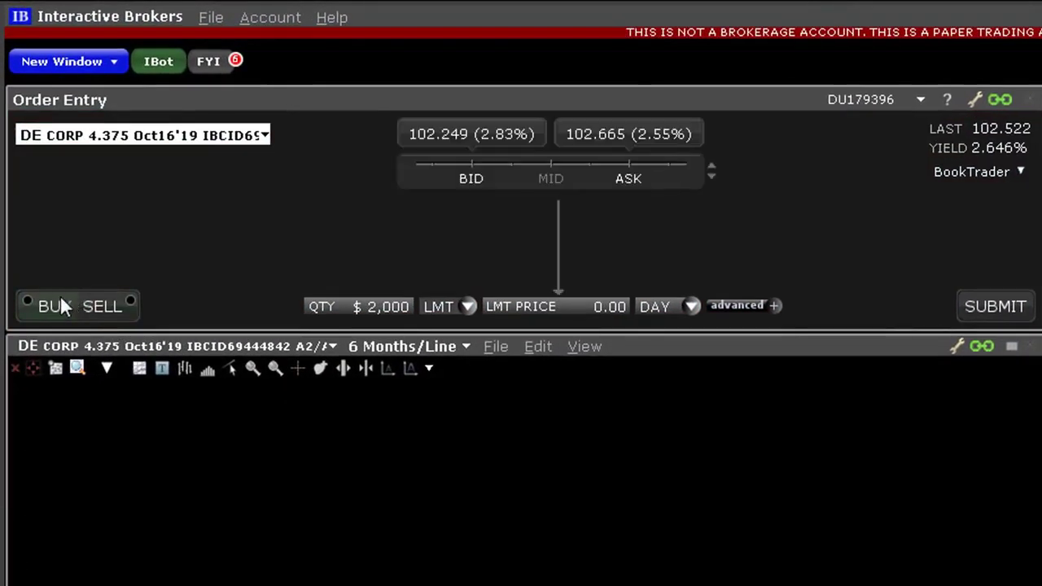
click(60, 299)
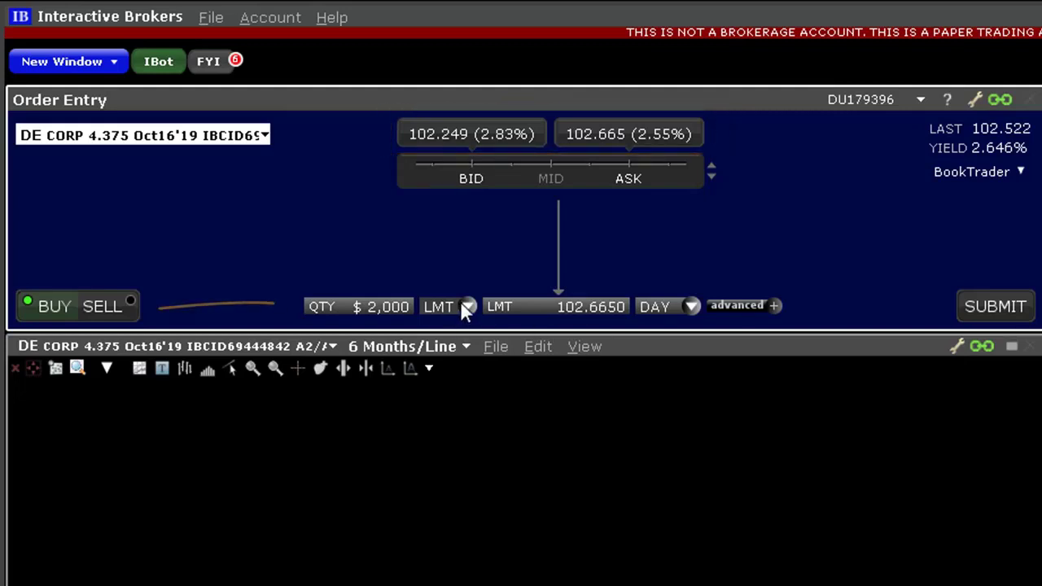
Make the DE CORP 4.375 buy $10,000, LMT at the 102.2490 bid, DAY.
click(387, 306)
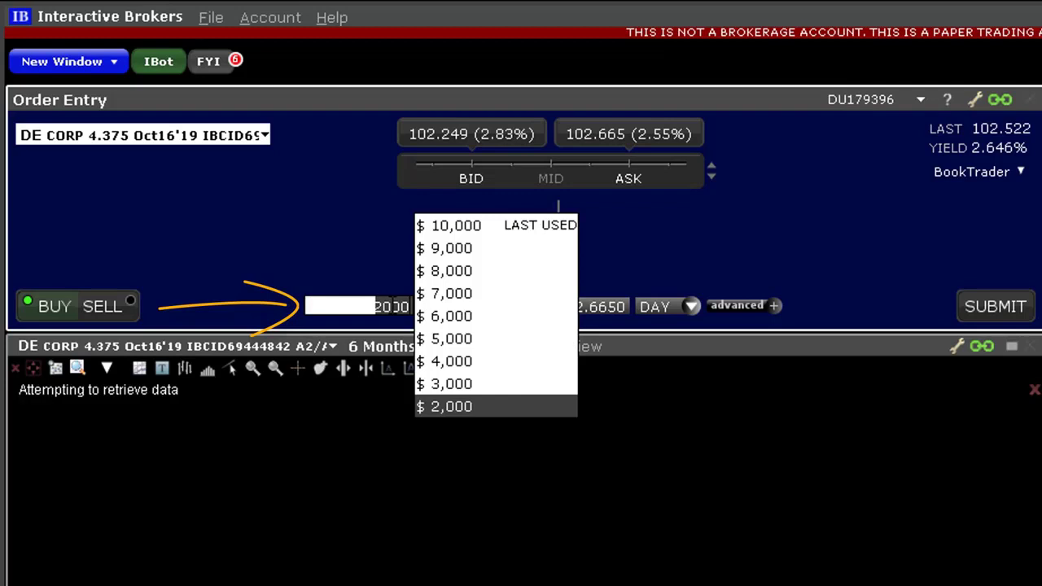
click(487, 226)
click(468, 308)
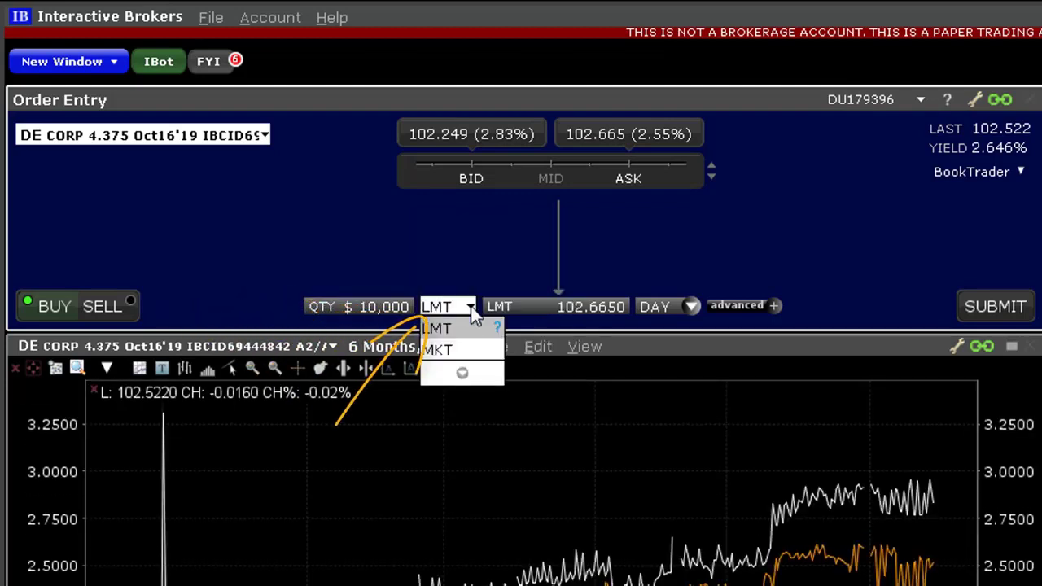
click(480, 330)
click(584, 306)
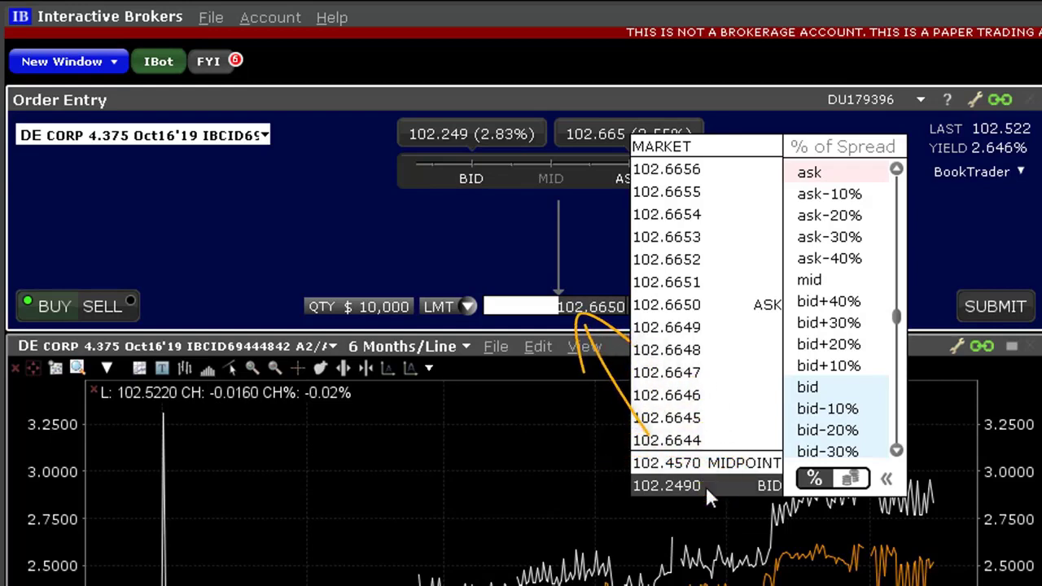
click(704, 486)
click(691, 306)
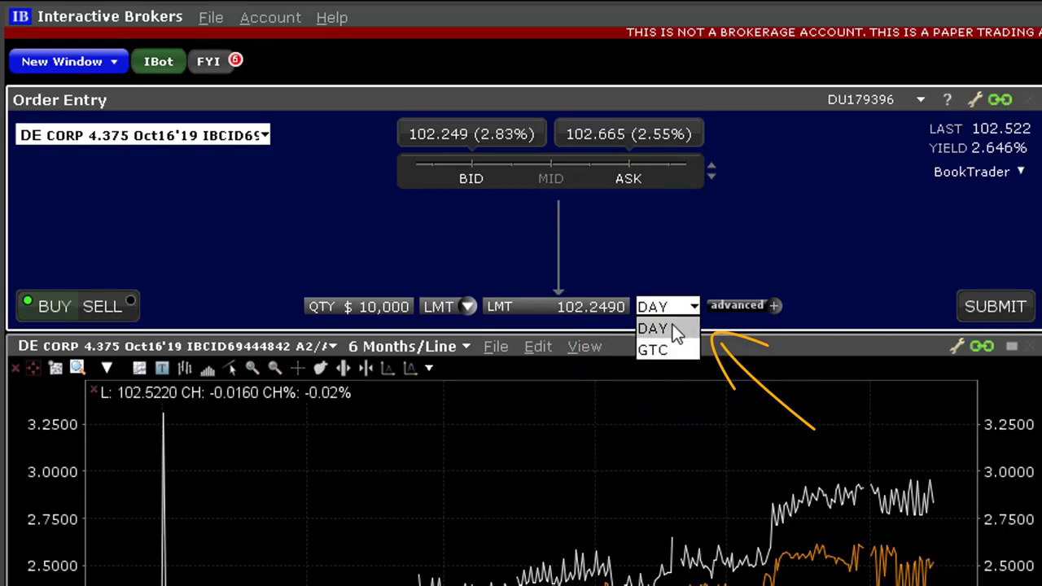
click(674, 329)
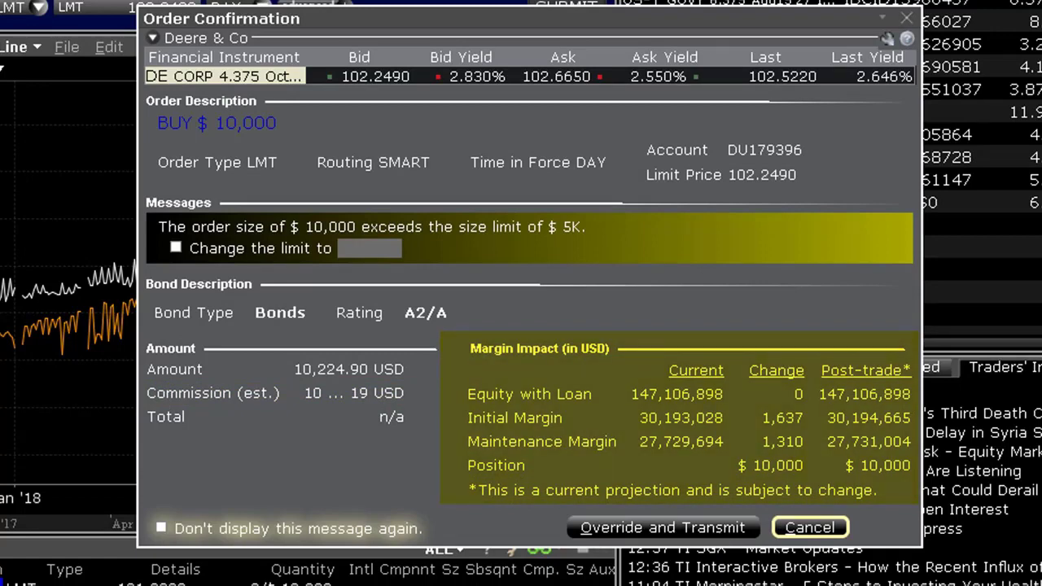
Transmit the $10,000 DE CORP 4.375 buy, overriding the size warning.
click(732, 529)
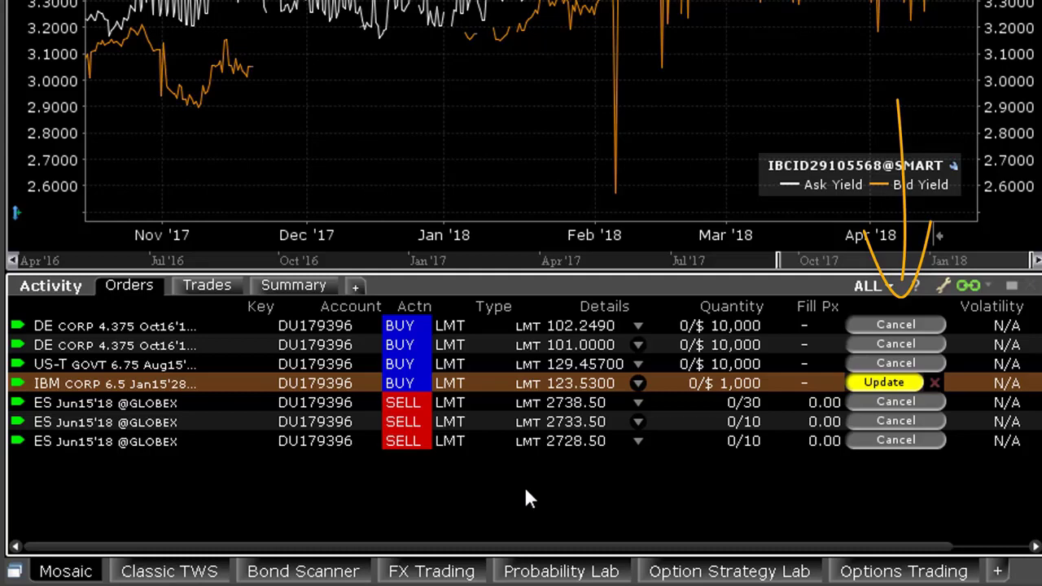
Send the pending change to the IBM CORP 6.5 Jan15'28 buy at 123.5300.
click(910, 381)
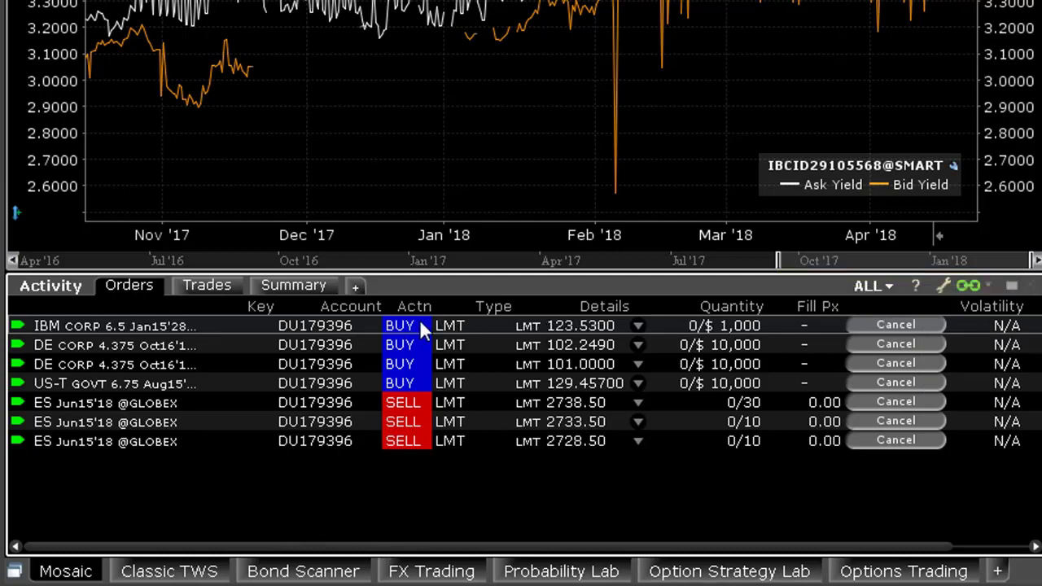
Make the IBM CORP buy a MKT order and reprice the DE CORP 4.375 buy to 102.2465.
click(462, 322)
click(466, 362)
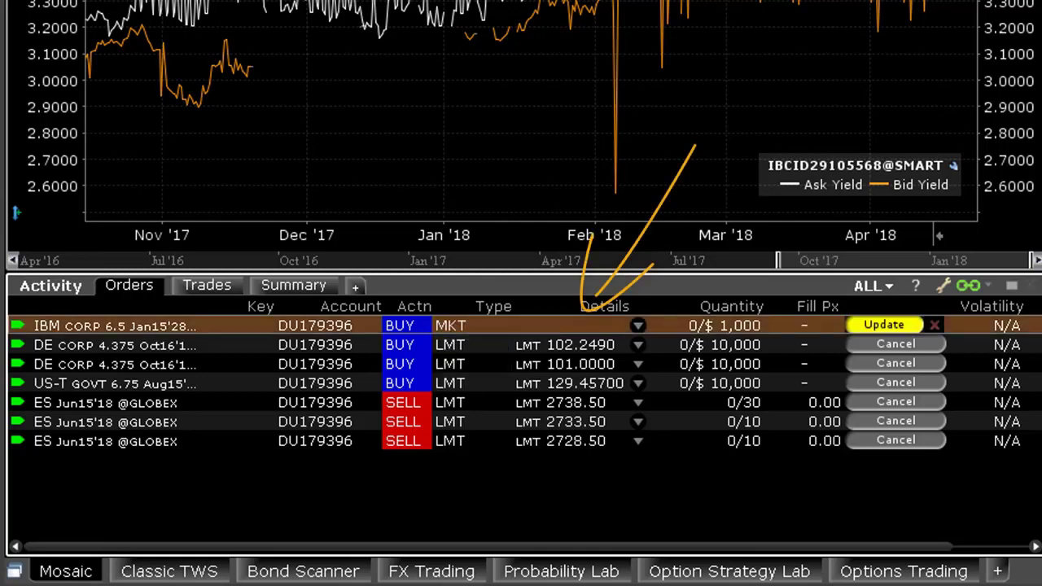
click(580, 344)
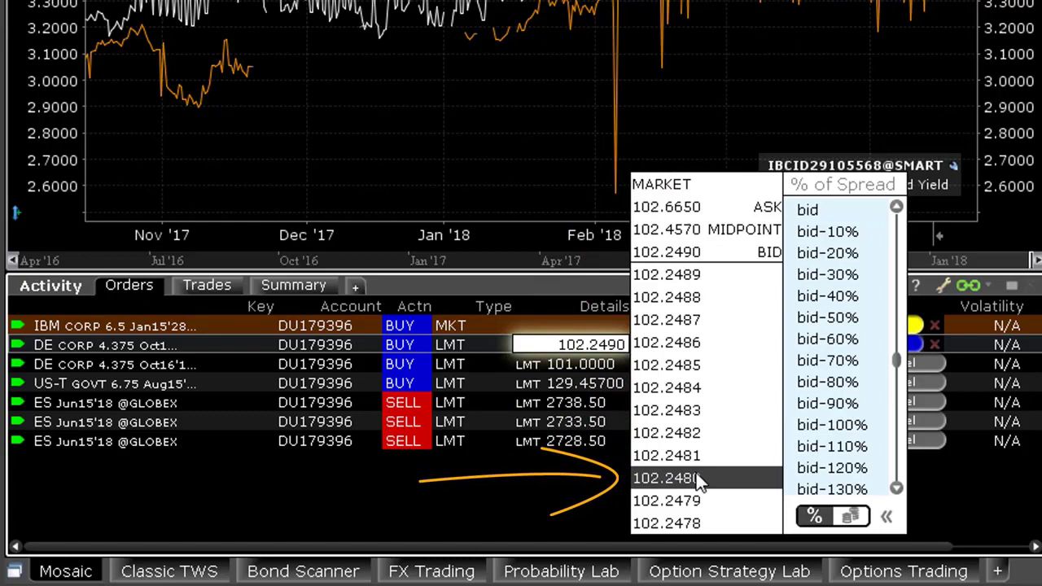
scroll(699, 480, down, 3)
scroll(697, 488, down, 3)
click(695, 498)
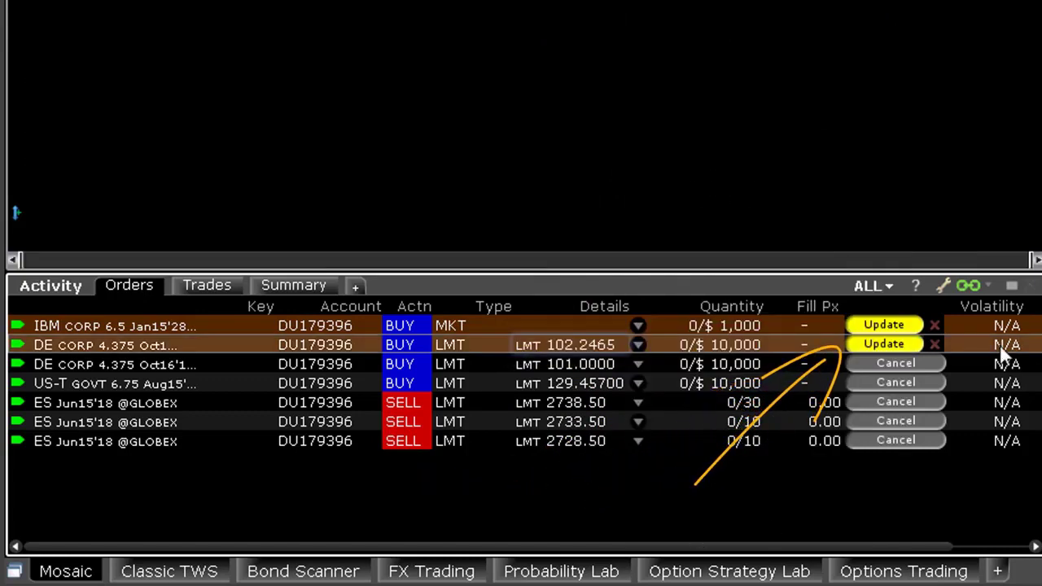
click(909, 323)
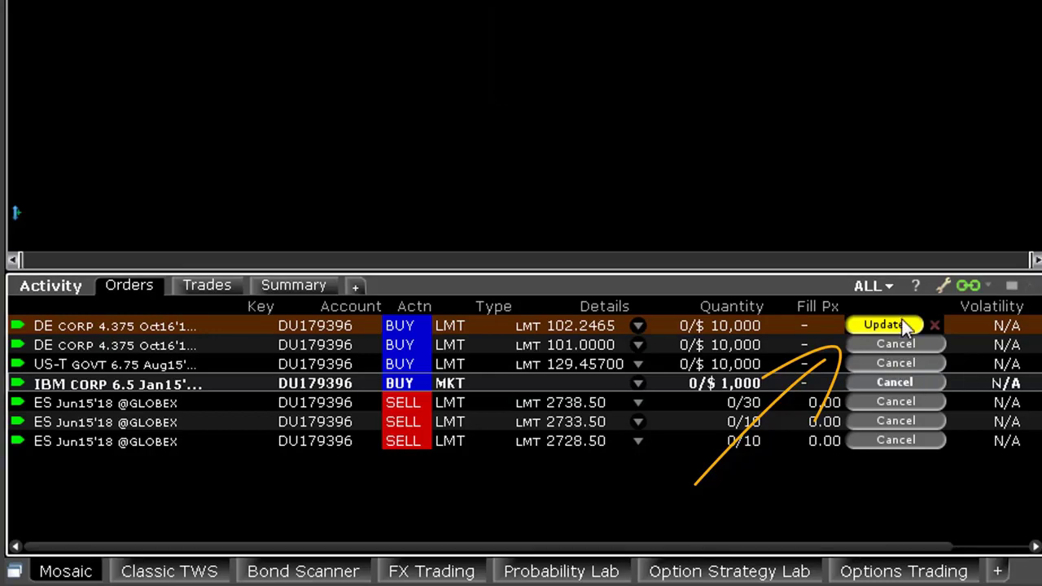
click(902, 325)
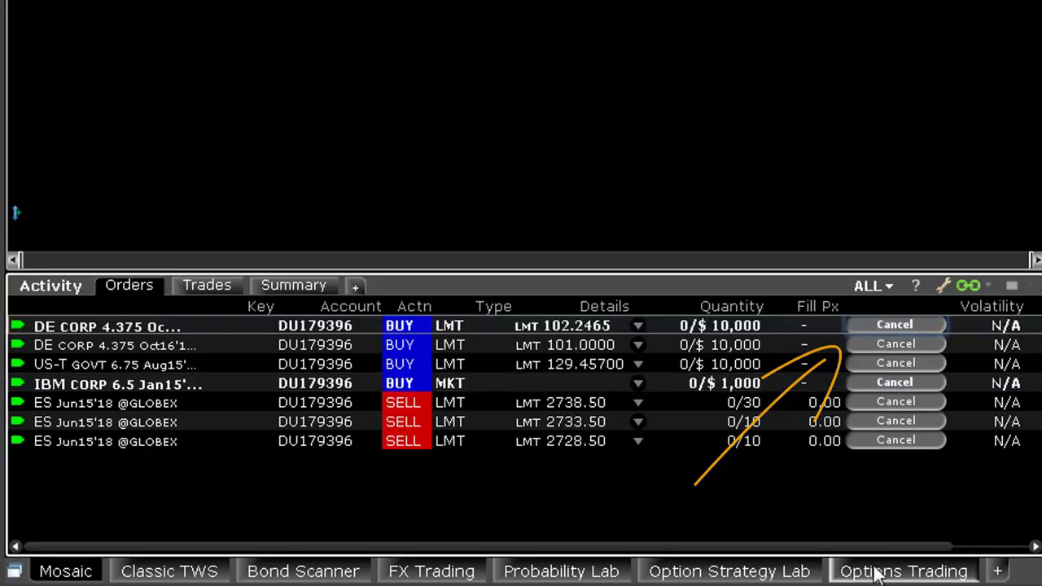